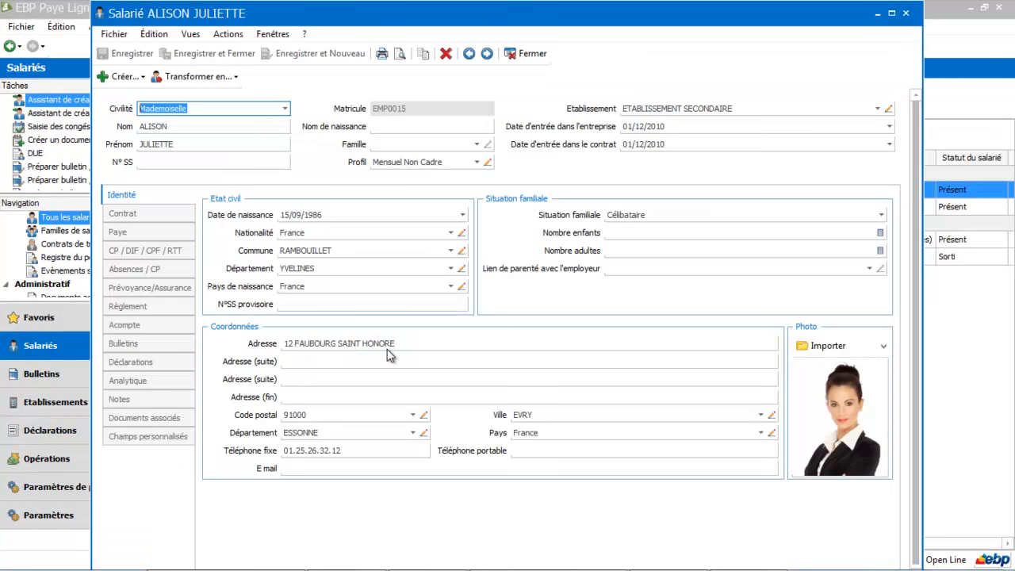
# - Check the custom fields on the open employee record, and close the record
pyautogui.click(144, 437)
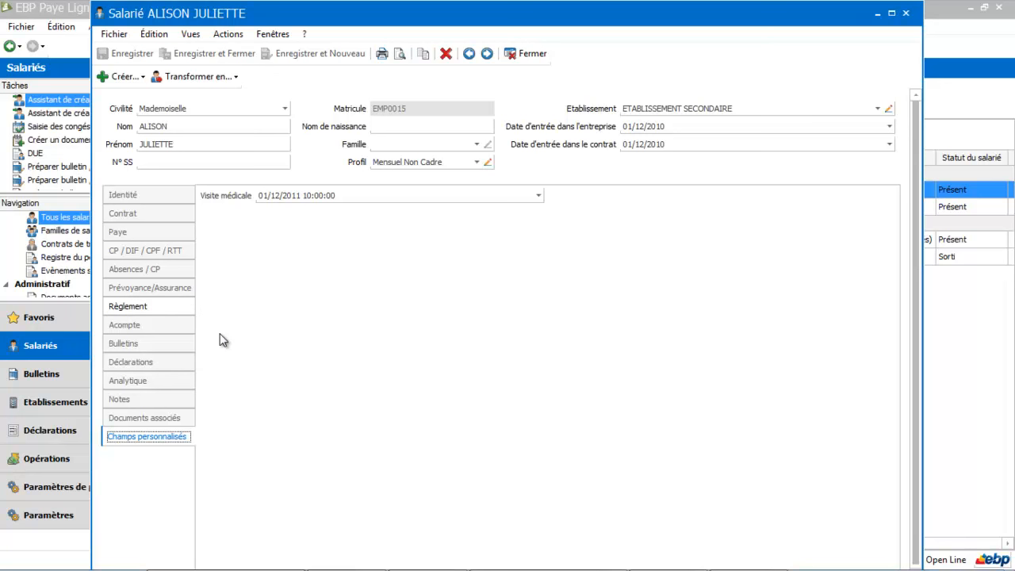
pyautogui.click(526, 53)
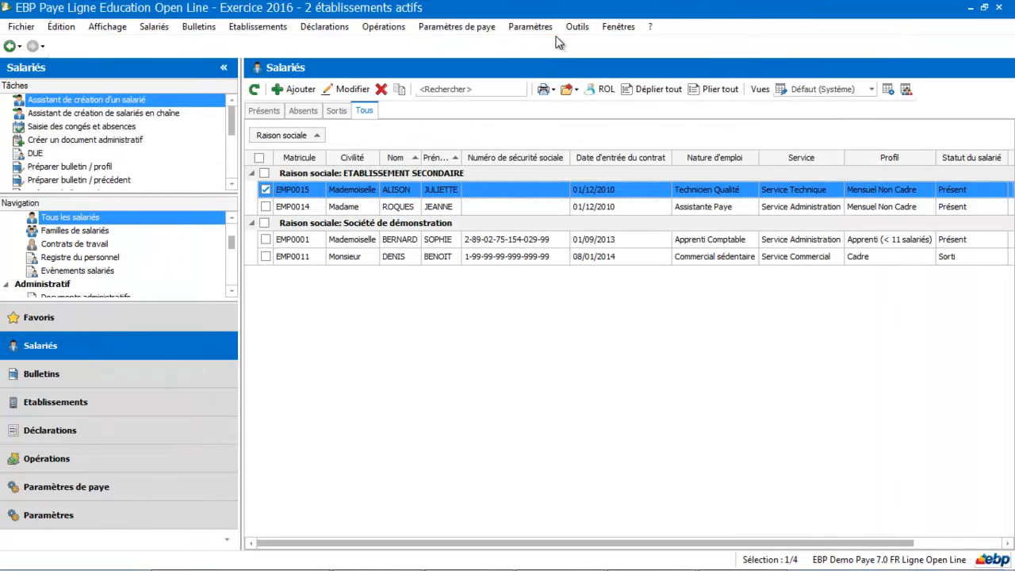
# - Open the custom fields of the Salarié table in the field and table customization settings
pyautogui.click(532, 27)
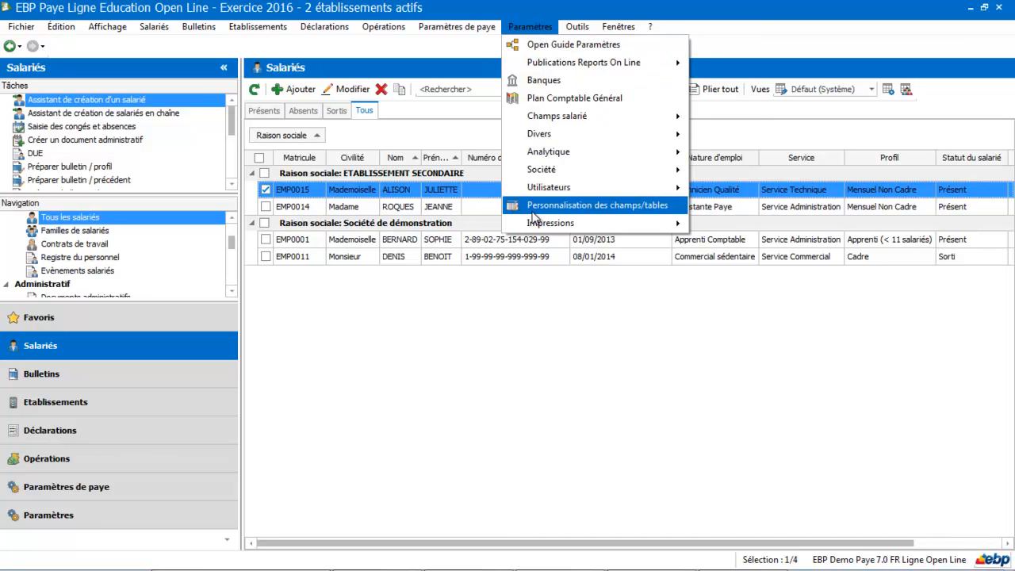
pyautogui.click(551, 208)
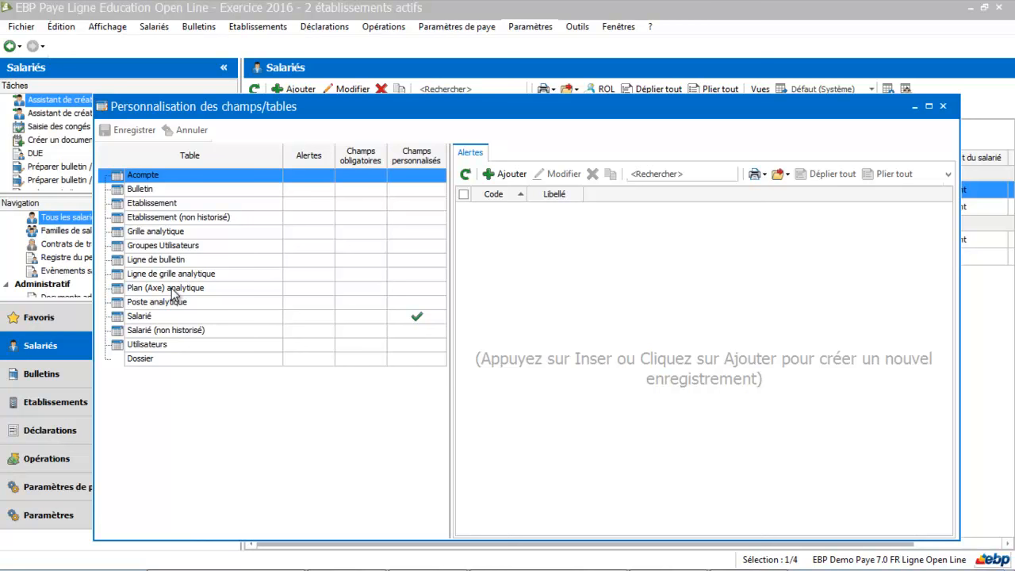
pyautogui.click(159, 321)
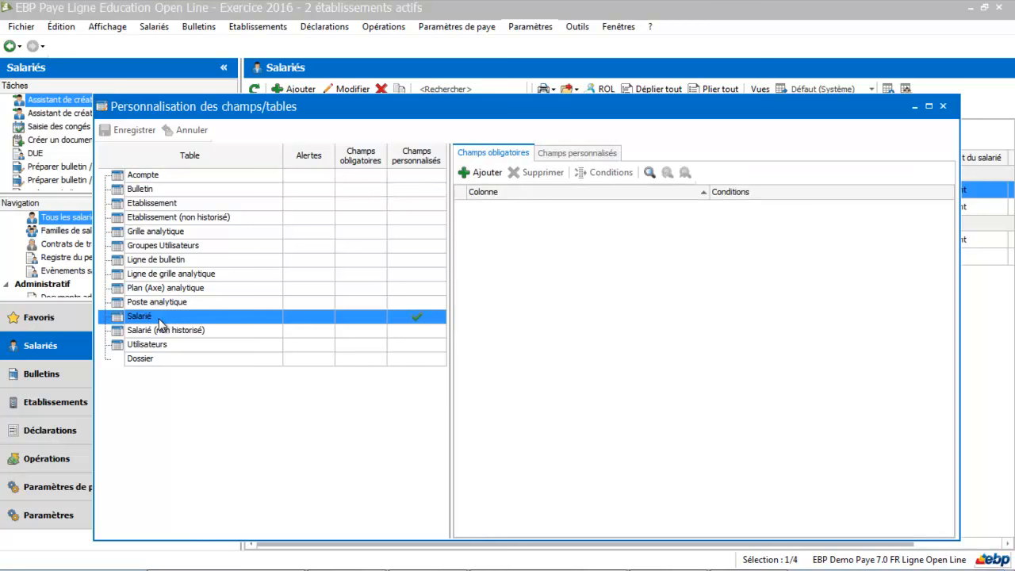
pyautogui.click(574, 156)
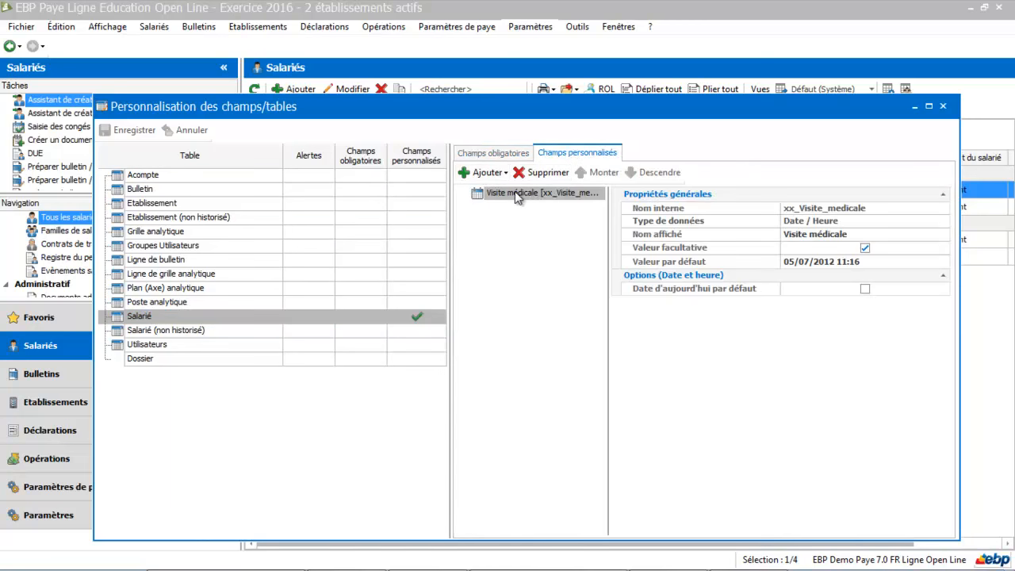
# - Add a custom field of type Texte named "Permis de conduire" to the Salarié table, declining the dossier backup
pyautogui.click(489, 172)
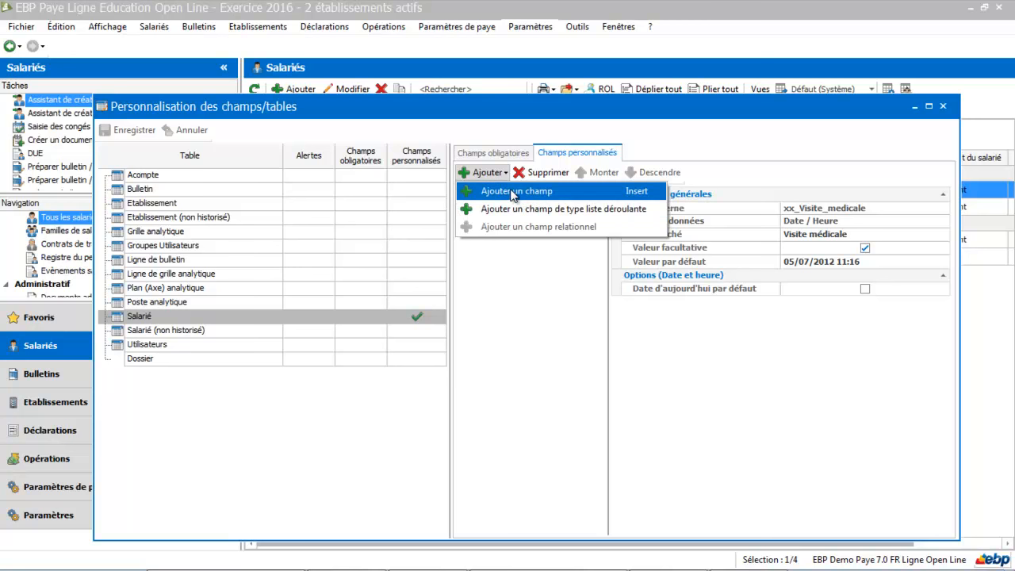
pyautogui.click(513, 192)
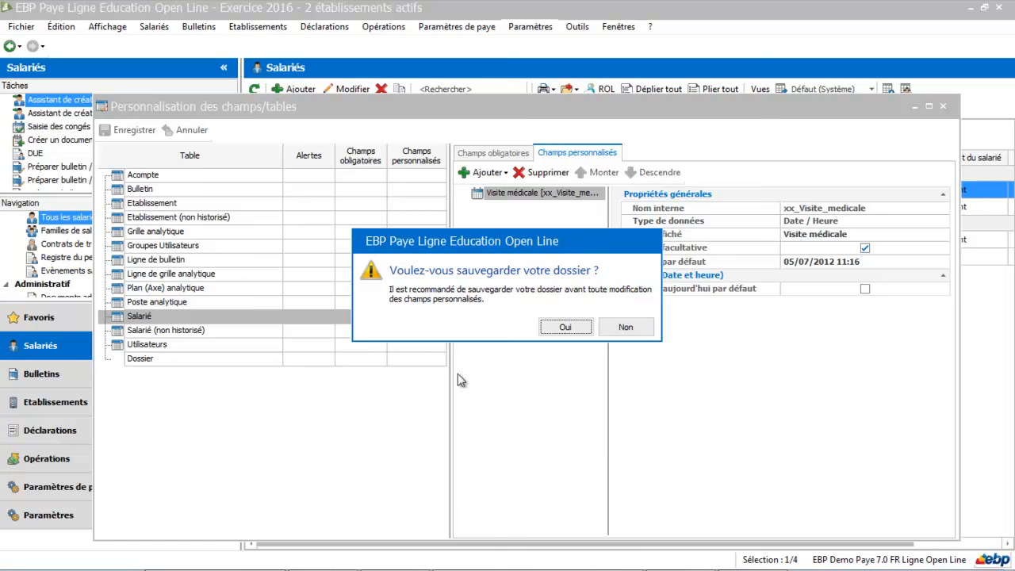
pyautogui.click(624, 327)
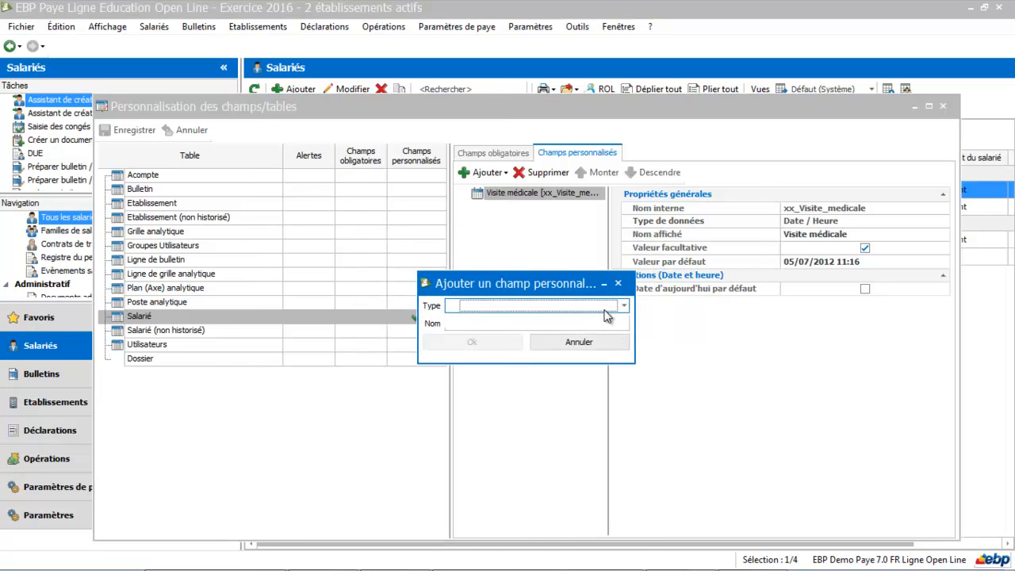
pyautogui.click(605, 309)
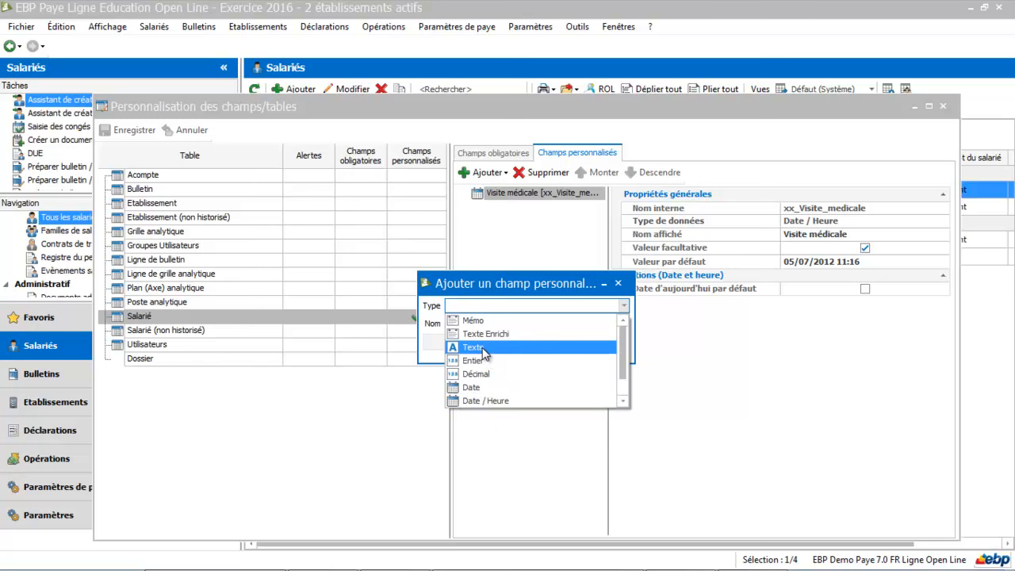
pyautogui.click(481, 349)
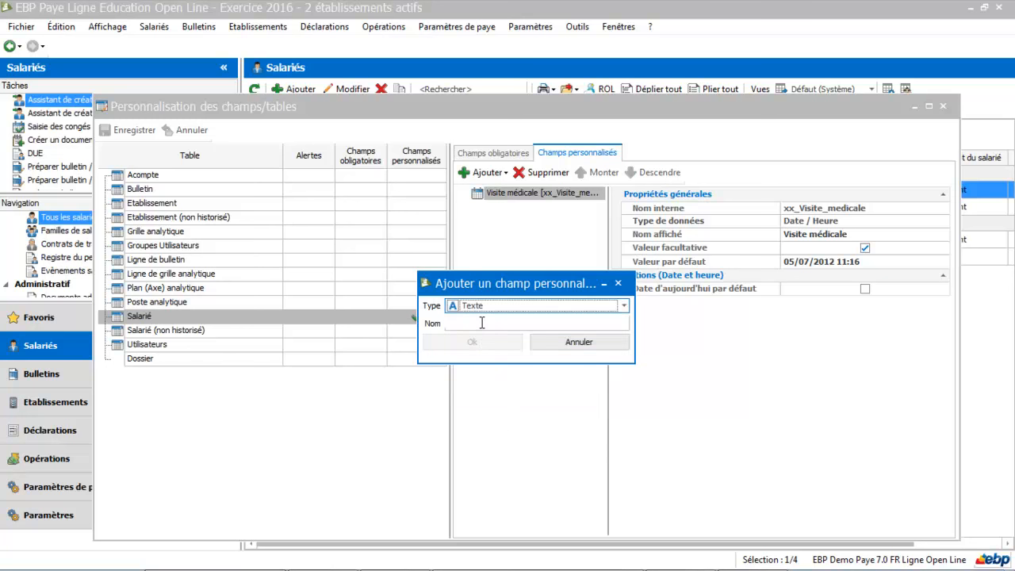
pyautogui.click(481, 323)
pyautogui.write('P')
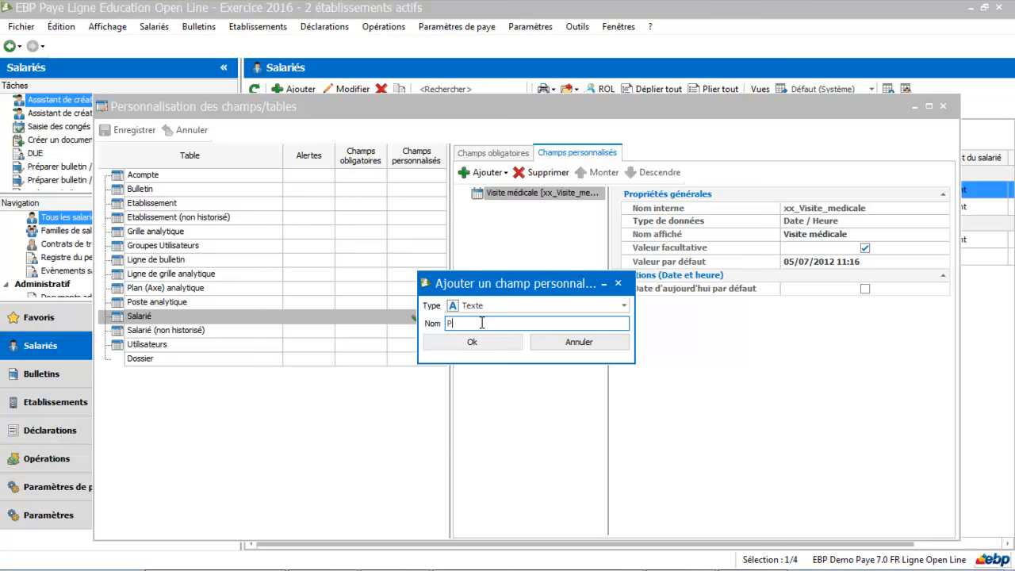
pyautogui.write('ermis de conduire')
pyautogui.click(466, 343)
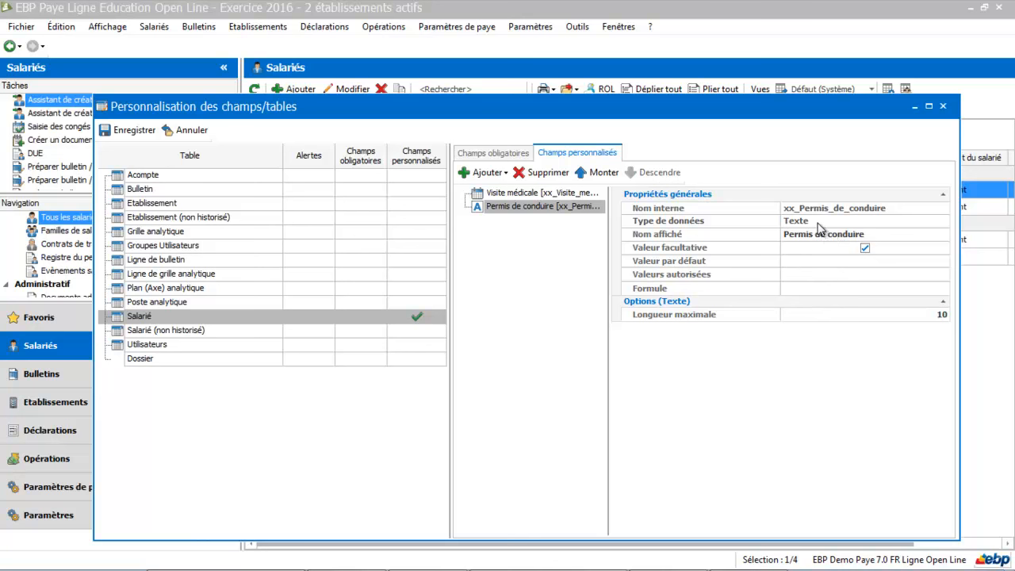
# - Set the maximum length of the Permis de conduire field to 30
pyautogui.click(812, 278)
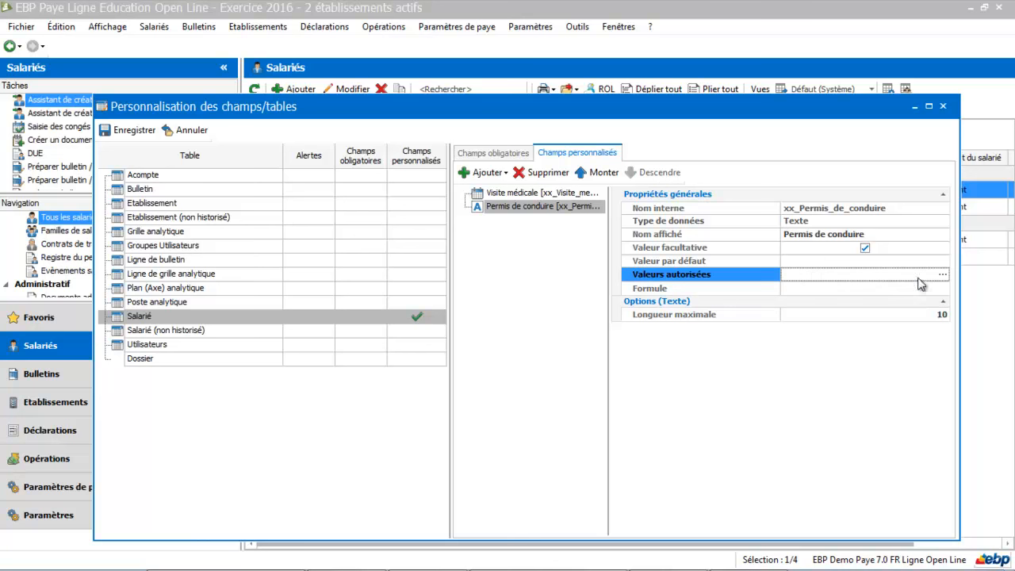
pyautogui.click(923, 315)
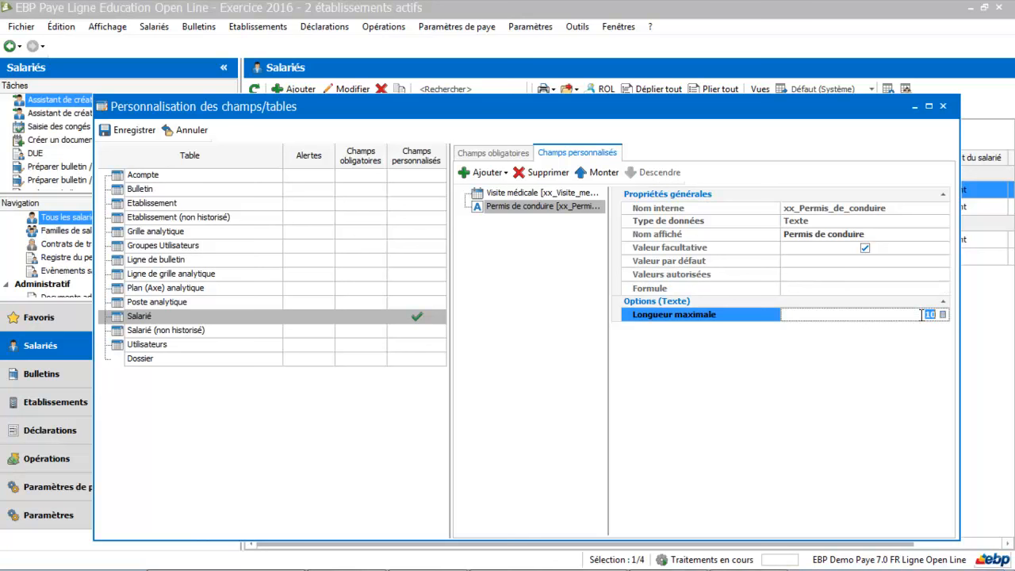
pyautogui.write('30')
pyautogui.press('Return')
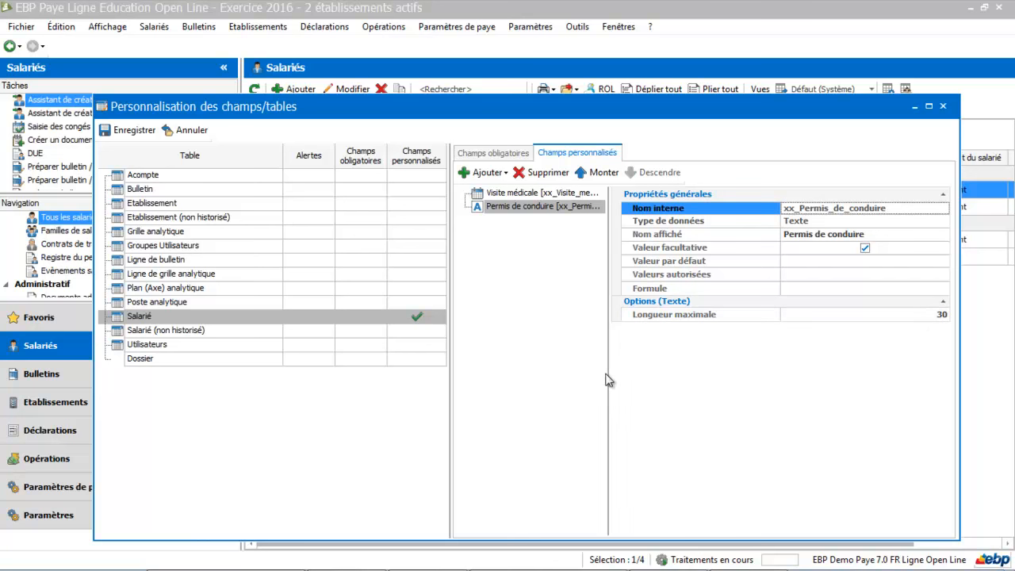
# - Save the field customization and choose to continue the configuration after the dossier reopens
pyautogui.click(131, 129)
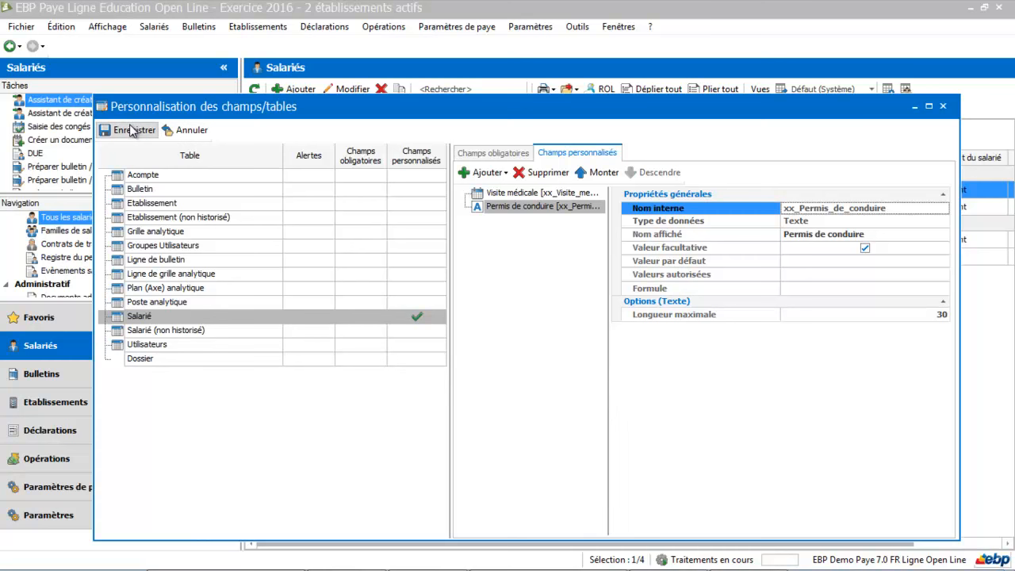
pyautogui.click(131, 130)
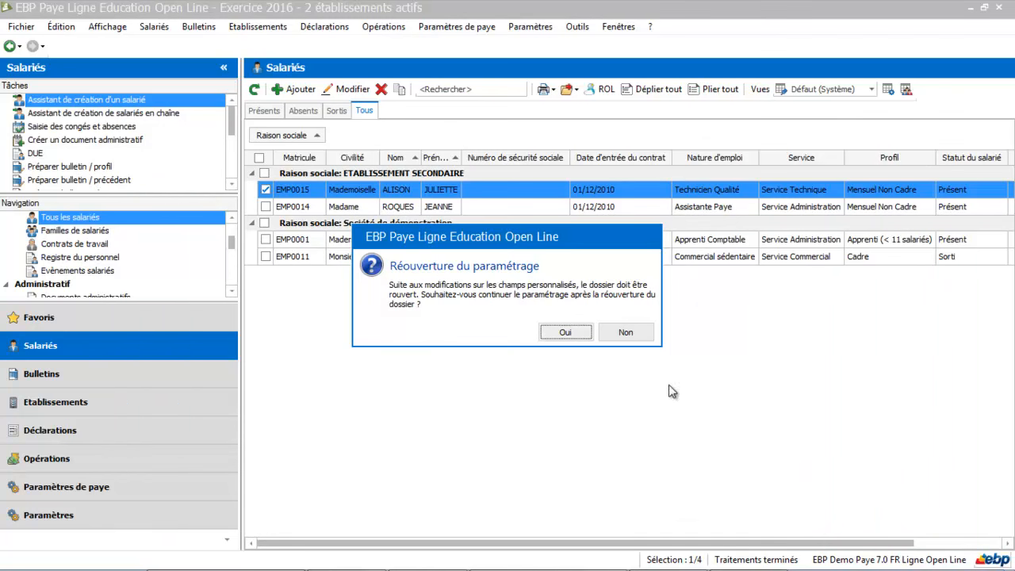
pyautogui.click(560, 333)
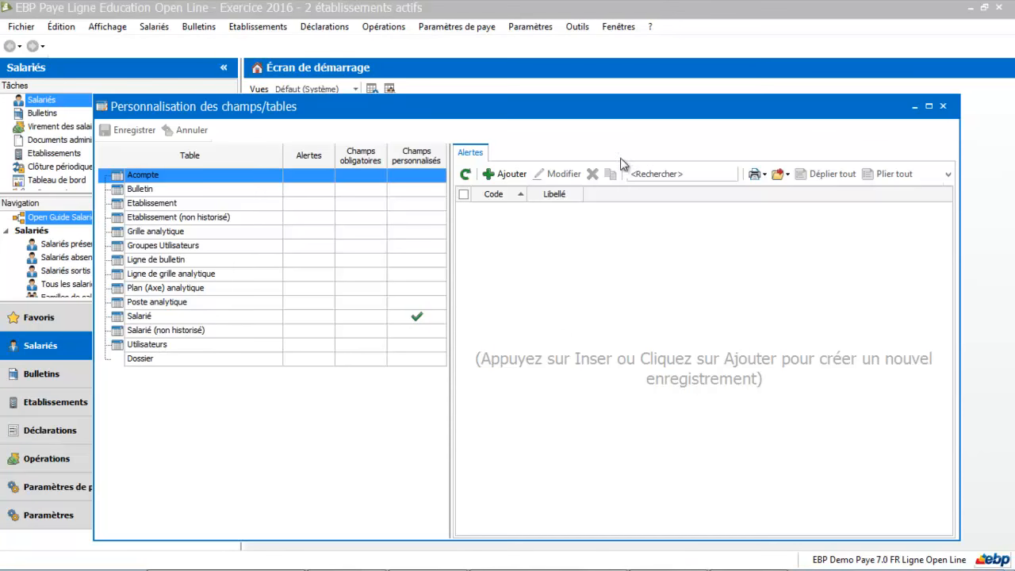
# - Check the list of custom fields for the Salarié table, and close the customization window
pyautogui.click(146, 317)
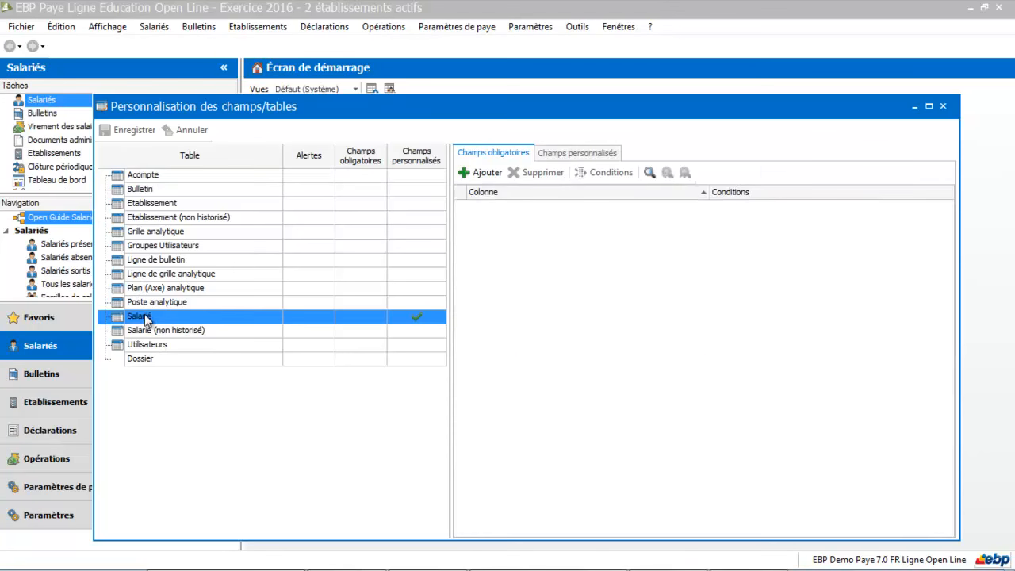
pyautogui.click(583, 154)
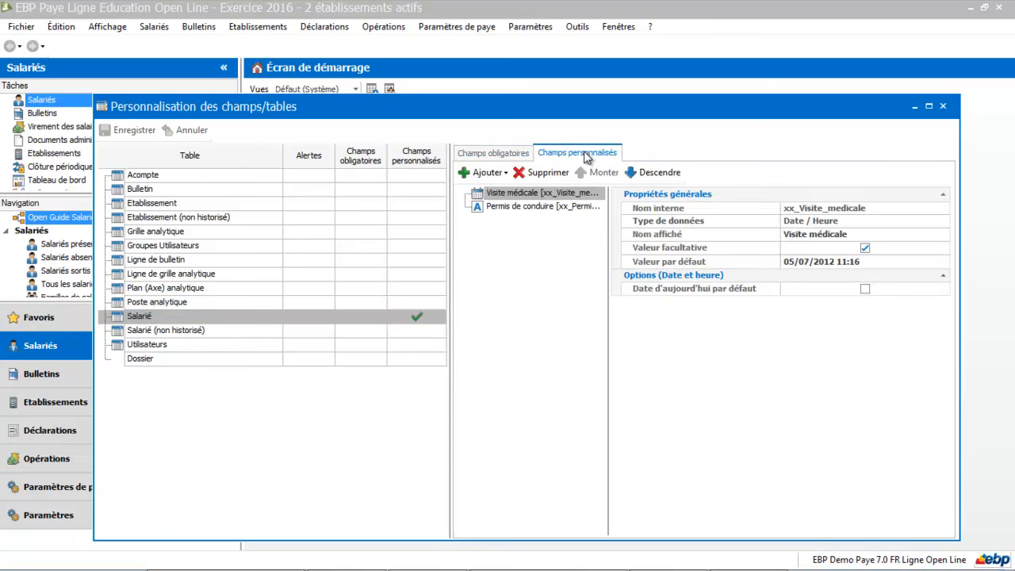
pyautogui.click(943, 105)
# - Enter "RRRRR" as the Permis de conduire custom field of the first ETABLISSEMENT SECONDAIRE employee, and save and close the record
pyautogui.click(418, 205)
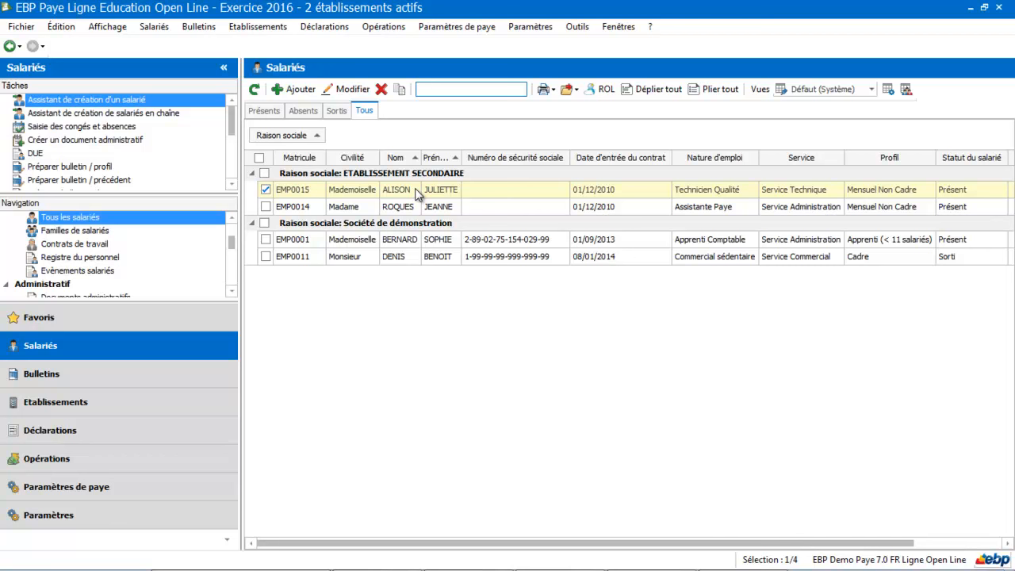
pyautogui.doubleClick(415, 190)
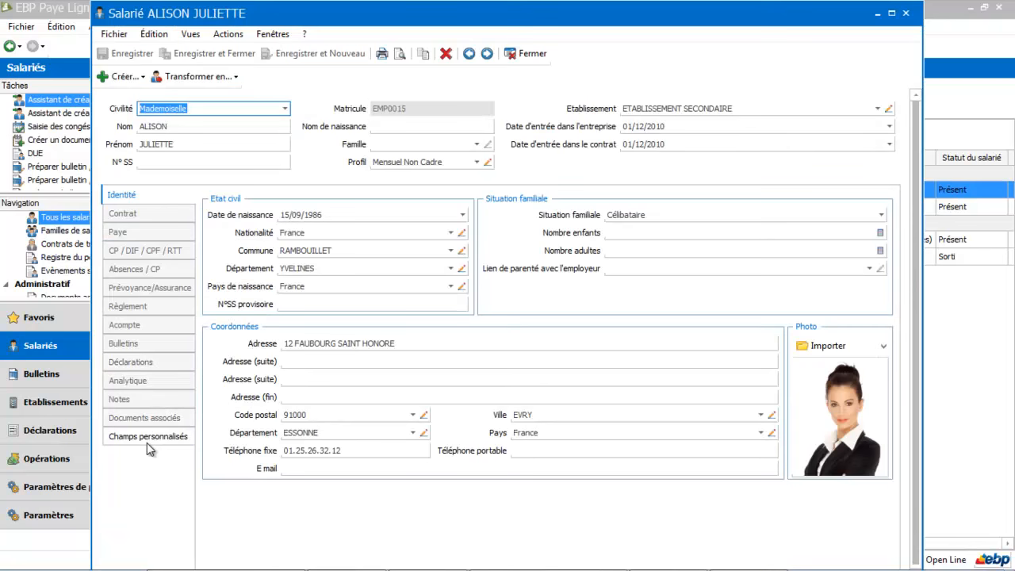
pyautogui.click(147, 438)
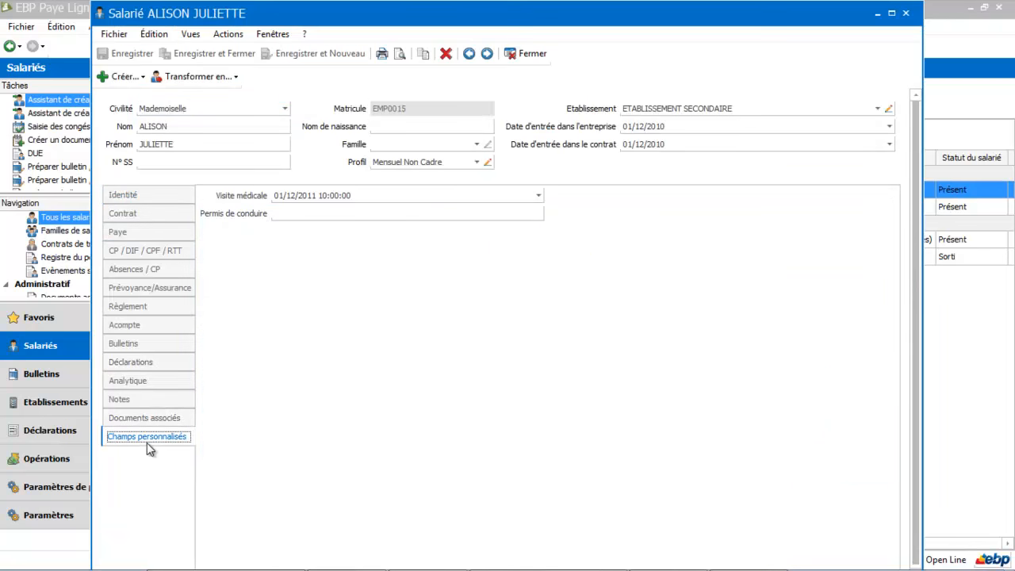
pyautogui.click(285, 211)
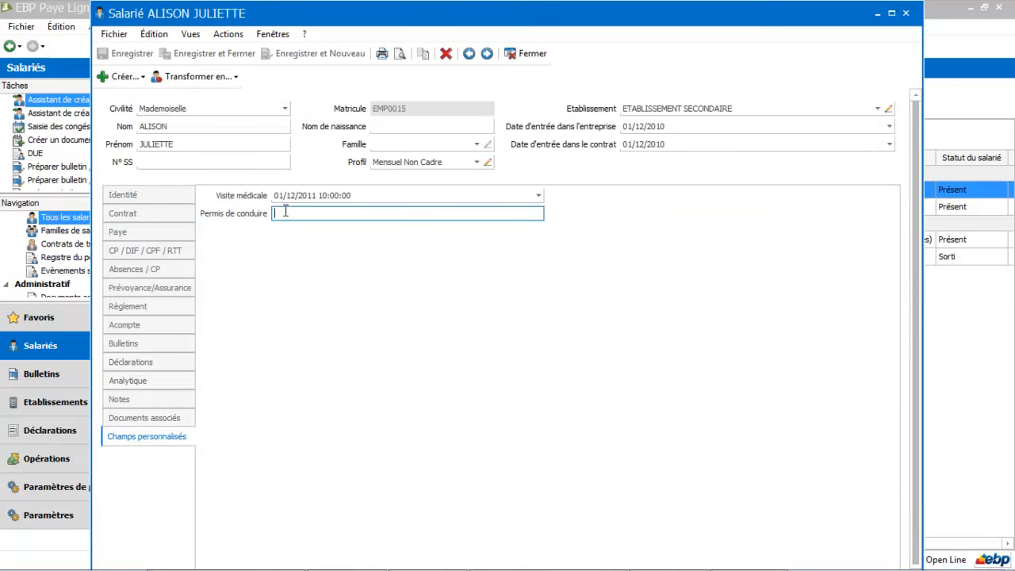
pyautogui.write('RRRRR')
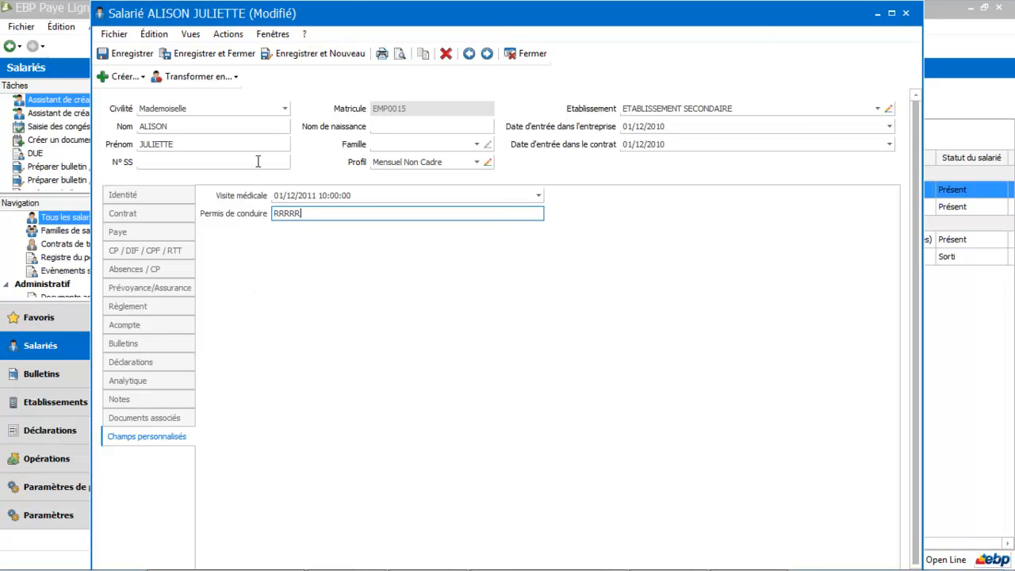
pyautogui.click(234, 54)
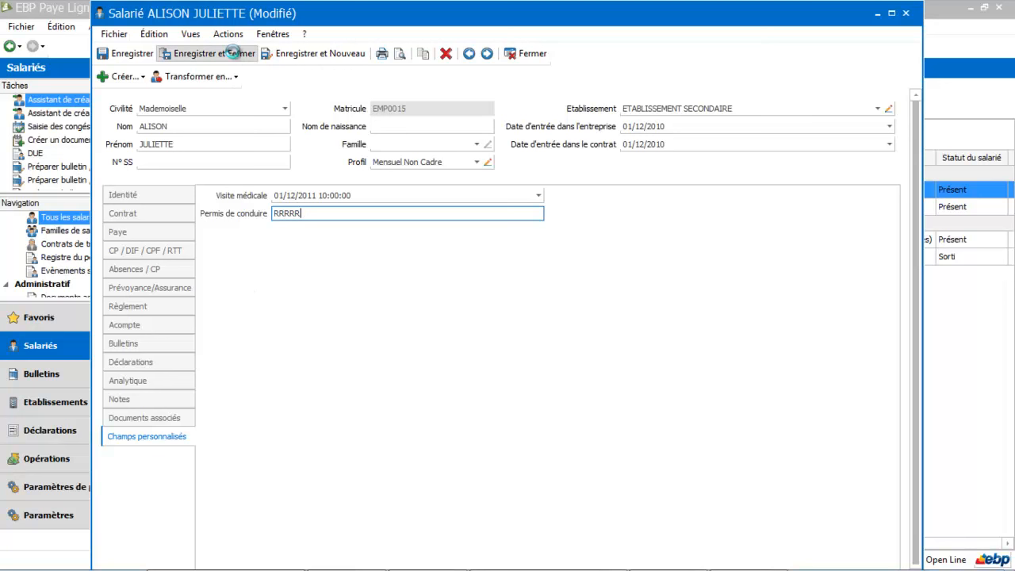